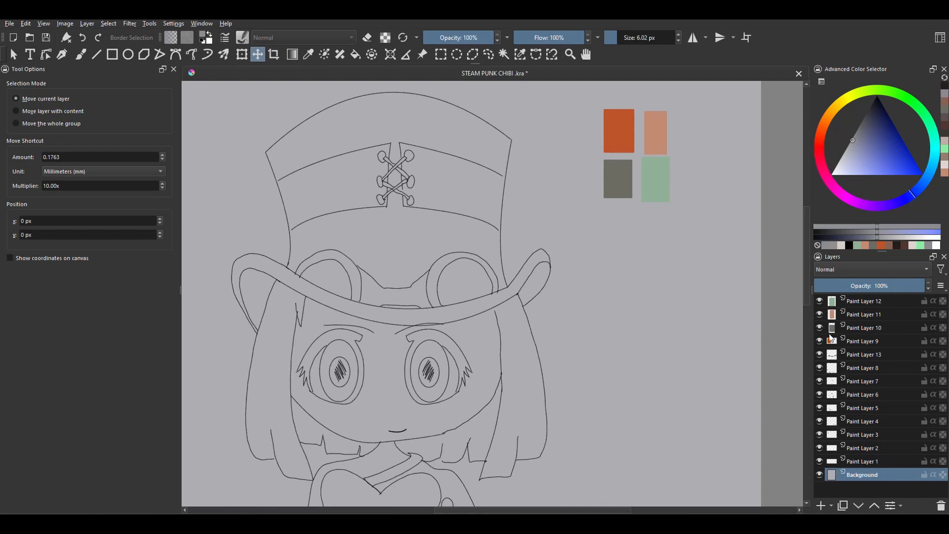
# Enlarge the layer thumbnails with the Thumbnail Size setting and reduce them to the smallest size
pyautogui.click(941, 285)
pyautogui.moveTo(893, 310); pyautogui.dragTo(914, 309)
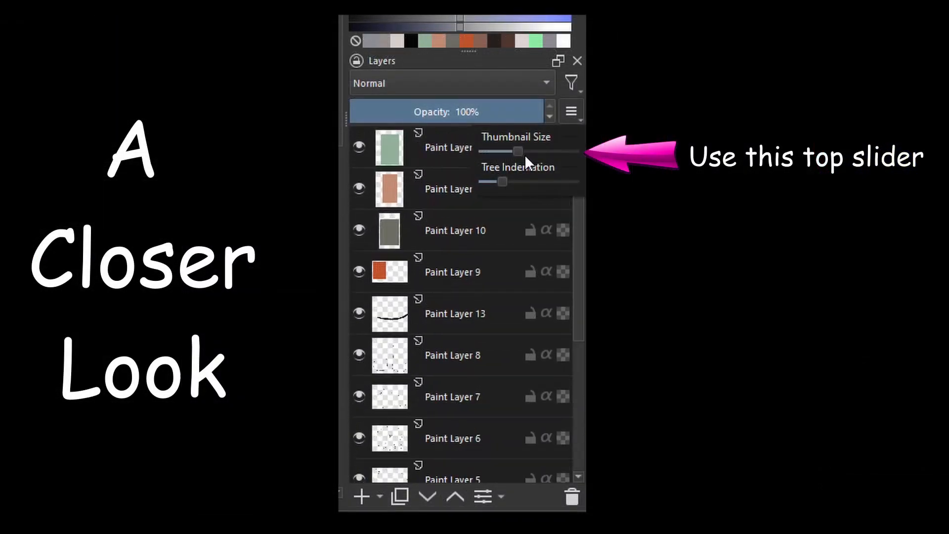
pyautogui.moveTo(526, 157); pyautogui.dragTo(500, 156)
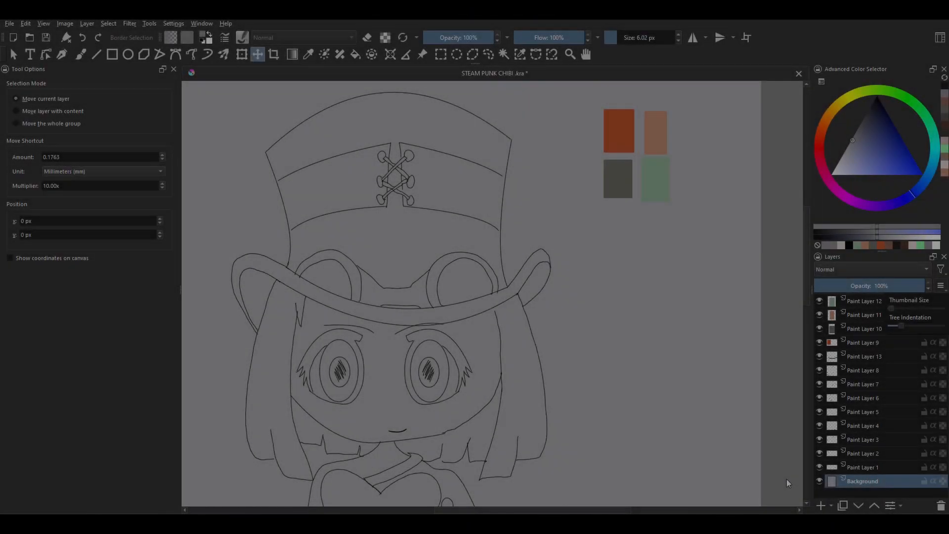
pyautogui.click(787, 480)
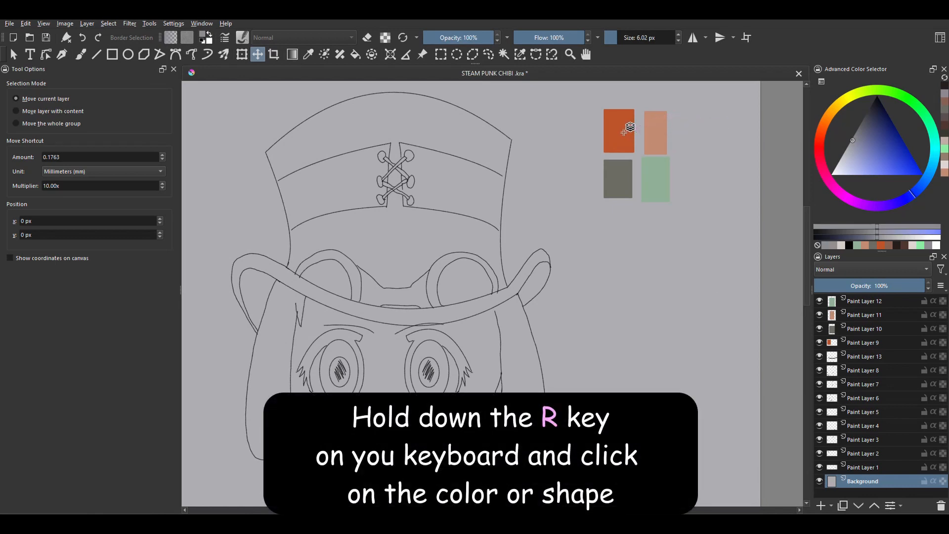
# Select the layers holding the orange swatch, the green swatch and the eye outline by picking them directly on the canvas
pyautogui.click(624, 132)
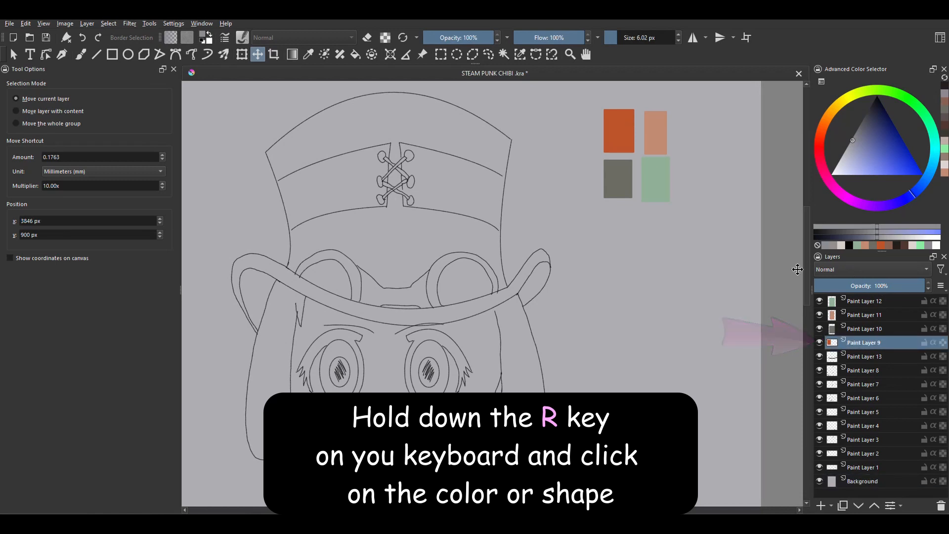
pyautogui.click(843, 304)
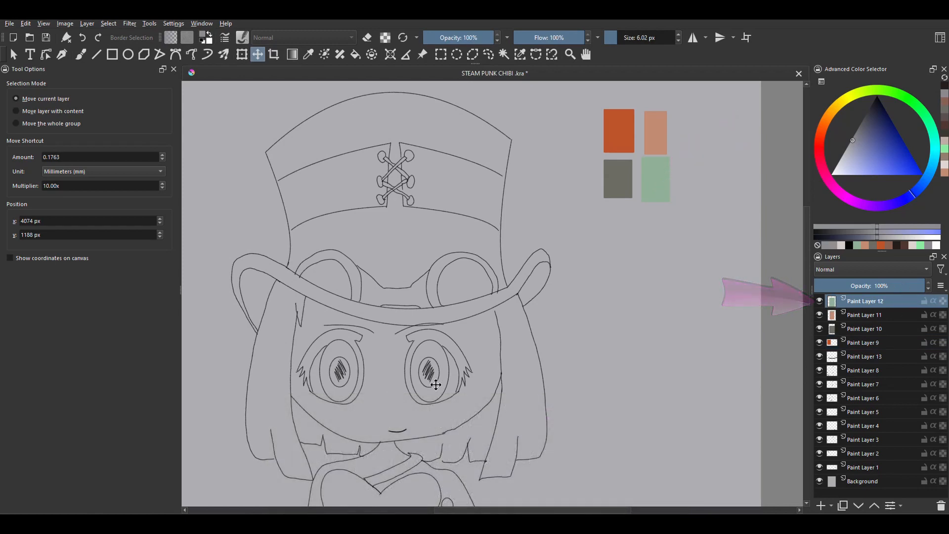
pyautogui.keyDown('ctrl'); pyautogui.scroll(5, 435, 385); pyautogui.keyUp('ctrl')
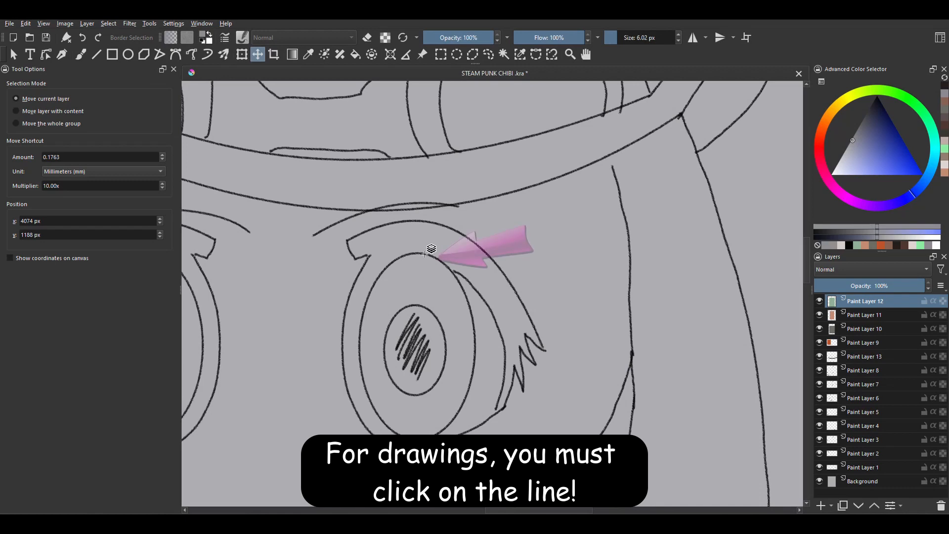
pyautogui.click(425, 253)
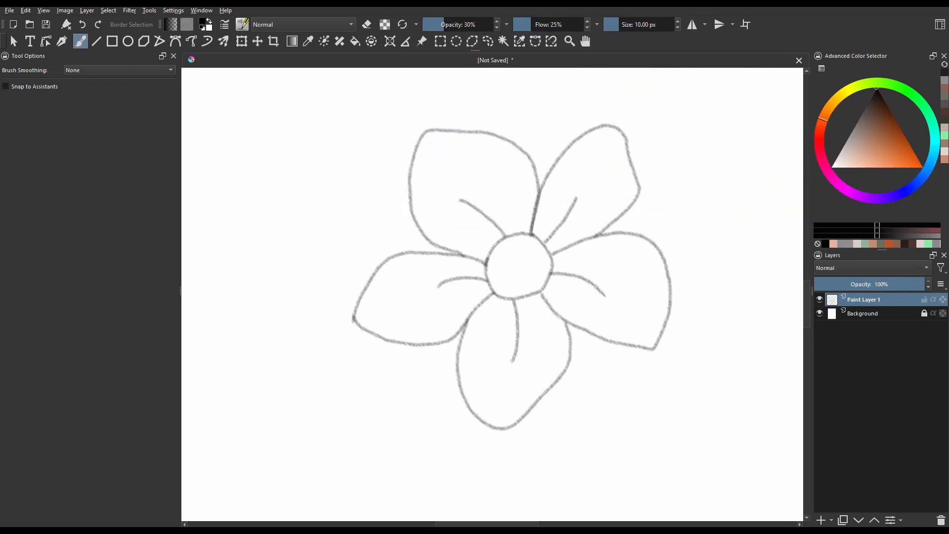
# Draw a vertical squiggle beside the flower and erase its upper part with the same pencil brush in eraser mode
pyautogui.moveTo(707, 170)
pyautogui.mouseDown()
pyautogui.moveTo(713, 263)
pyautogui.moveTo(701, 311)
pyautogui.mouseUp()
pyautogui.press('e')
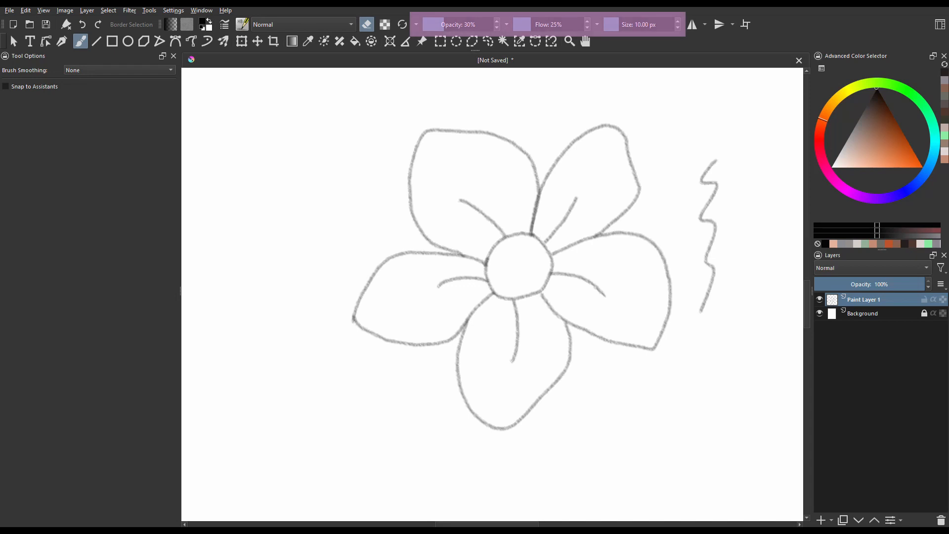
pyautogui.moveTo(716, 161); pyautogui.dragTo(705, 172)
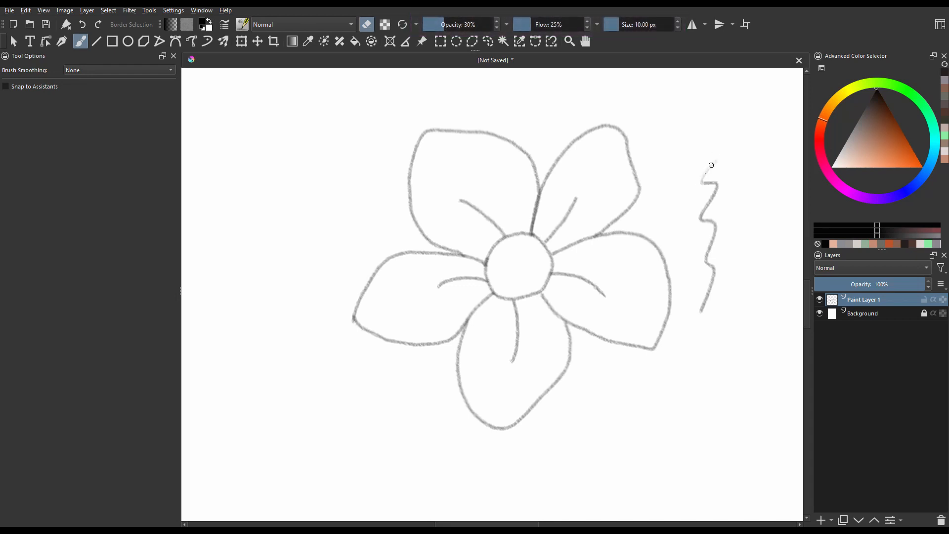
pyautogui.moveTo(703, 194)
pyautogui.mouseDown()
pyautogui.moveTo(715, 186)
pyautogui.moveTo(705, 208)
pyautogui.mouseUp()
# Erase the rest of the squiggle at 100% opacity, 100% flow and 117.31 px, and draw a test stroke with the same settings
pyautogui.moveTo(450, 23)
pyautogui.mouseDown()
pyautogui.moveTo(680, 24)
pyautogui.moveTo(638, 25)
pyautogui.mouseUp()
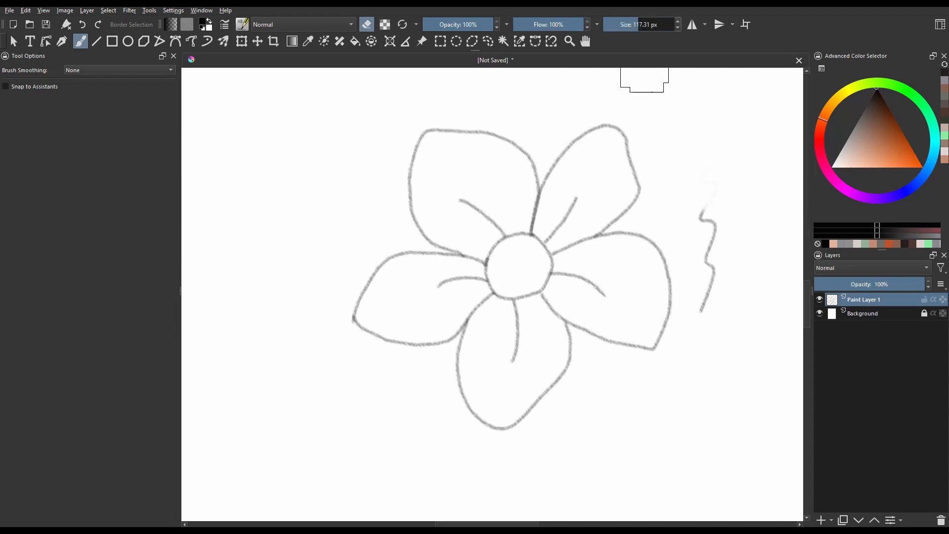
pyautogui.moveTo(712, 163)
pyautogui.mouseDown()
pyautogui.moveTo(712, 322)
pyautogui.moveTo(712, 263)
pyautogui.mouseUp()
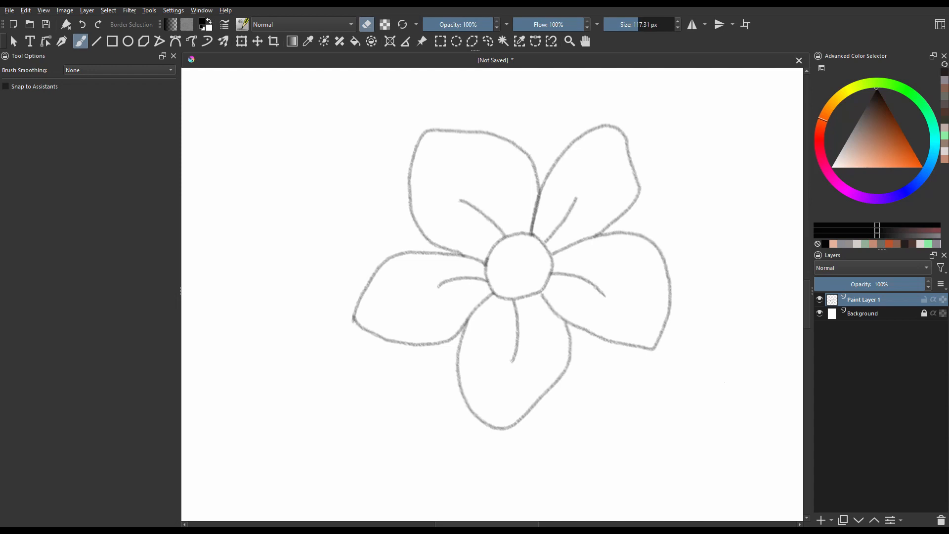
pyautogui.press('e')
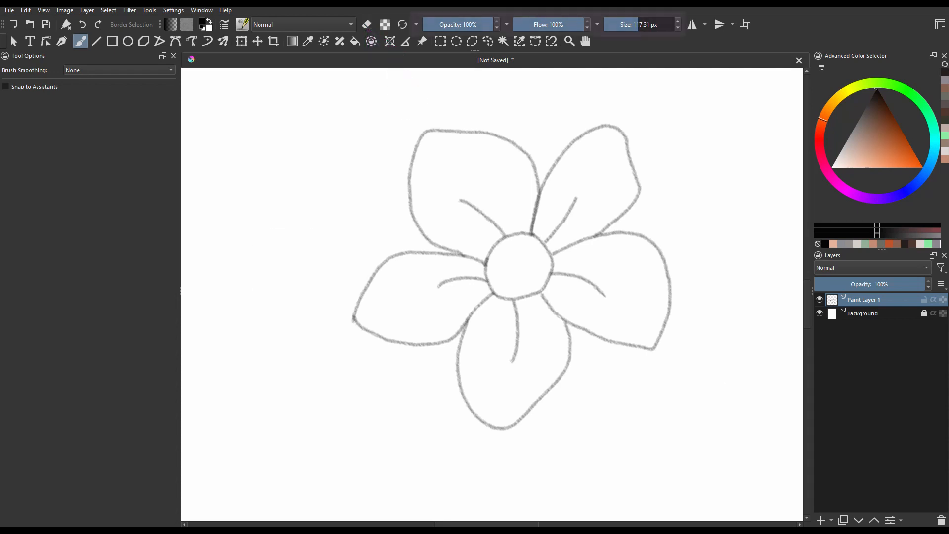
pyautogui.moveTo(715, 139)
pyautogui.mouseDown()
pyautogui.moveTo(711, 178)
pyautogui.moveTo(730, 205)
pyautogui.moveTo(725, 303)
pyautogui.mouseUp()
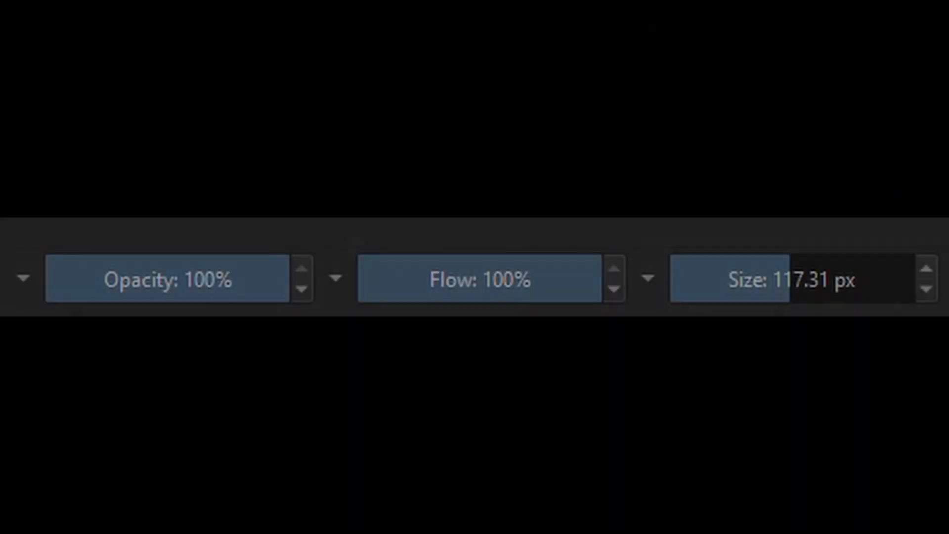
# Set the brush to 30% opacity, 25% flow and a size of 10 px
pyautogui.click(227, 280)
pyautogui.rightClick(229, 280)
pyautogui.write('30')
pyautogui.click(476, 279)
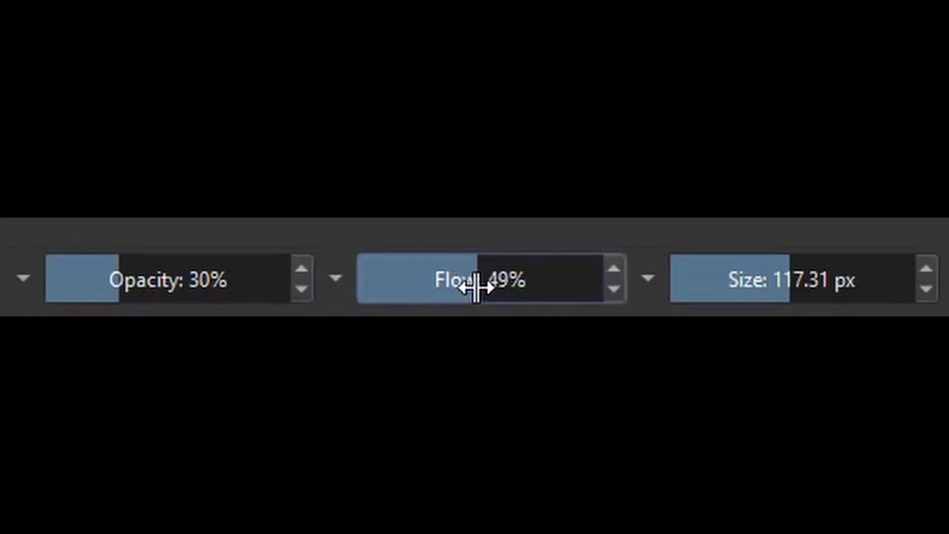
pyautogui.rightClick(476, 280)
pyautogui.write('25')
pyautogui.press('Return')
pyautogui.rightClick(740, 278)
pyautogui.write('10')
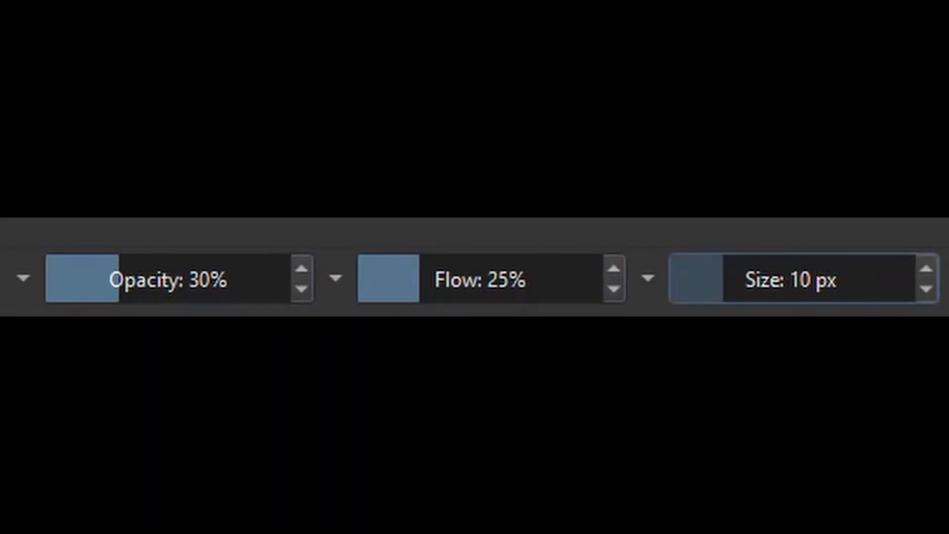
pyautogui.press('Return')
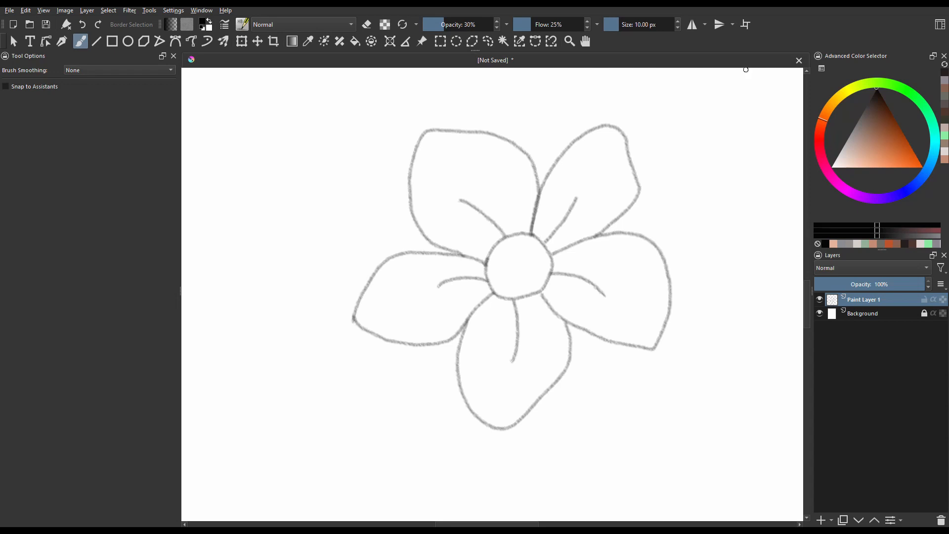
# Draw a new squiggle beside the flower and erase it with the Eraser Small preset at 14.67 px
pyautogui.moveTo(709, 172); pyautogui.dragTo(704, 340)
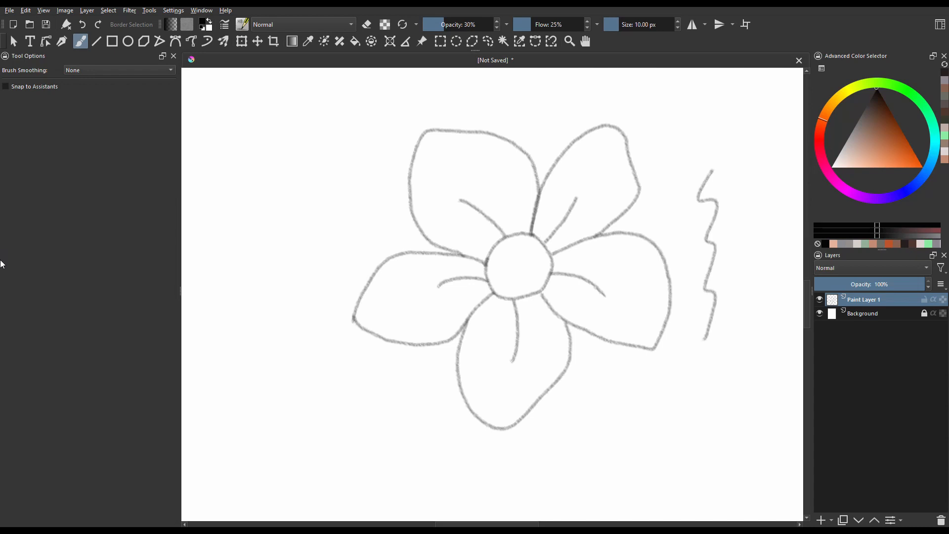
pyautogui.click(241, 26)
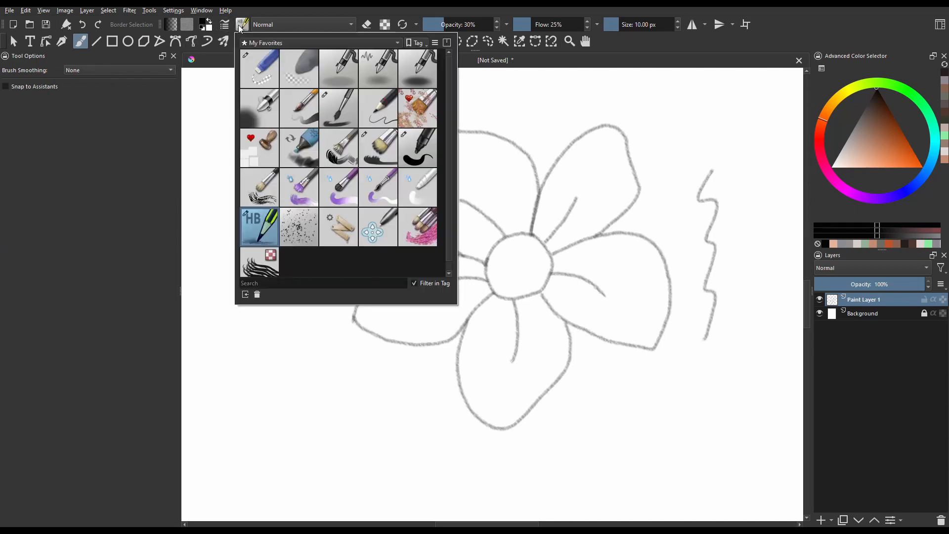
pyautogui.click(260, 66)
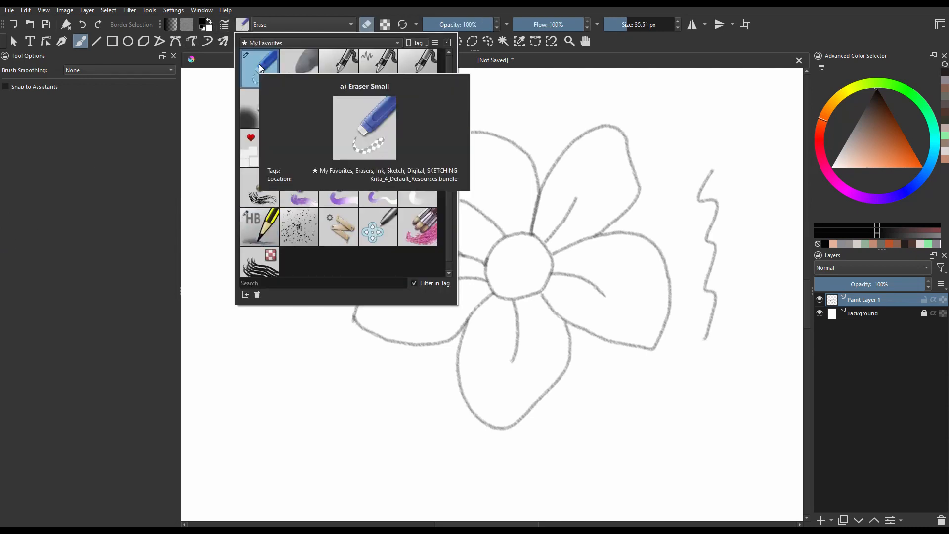
pyautogui.click(774, 31)
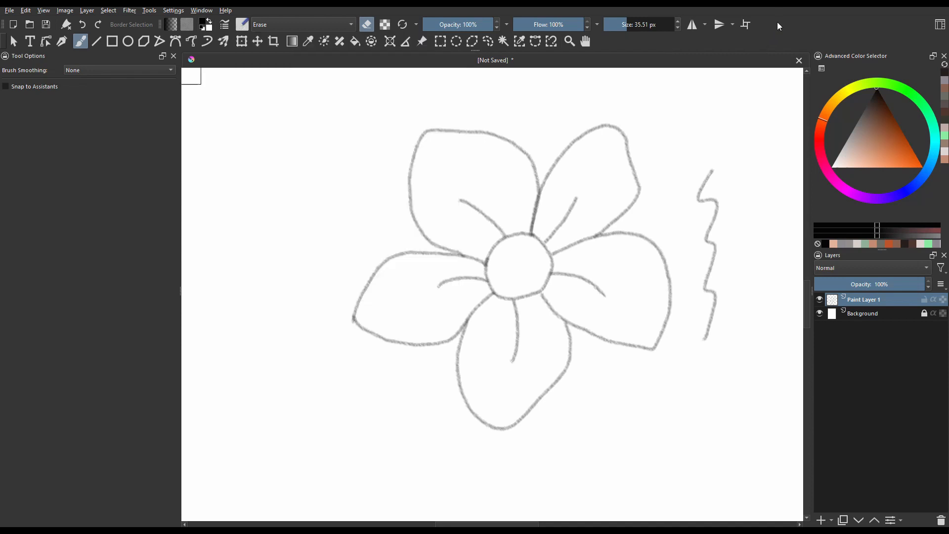
pyautogui.click(622, 26)
pyautogui.moveTo(706, 159); pyautogui.dragTo(705, 169)
pyautogui.click(615, 27)
pyautogui.moveTo(703, 168)
pyautogui.mouseDown()
pyautogui.moveTo(701, 200)
pyautogui.moveTo(712, 341)
pyautogui.mouseUp()
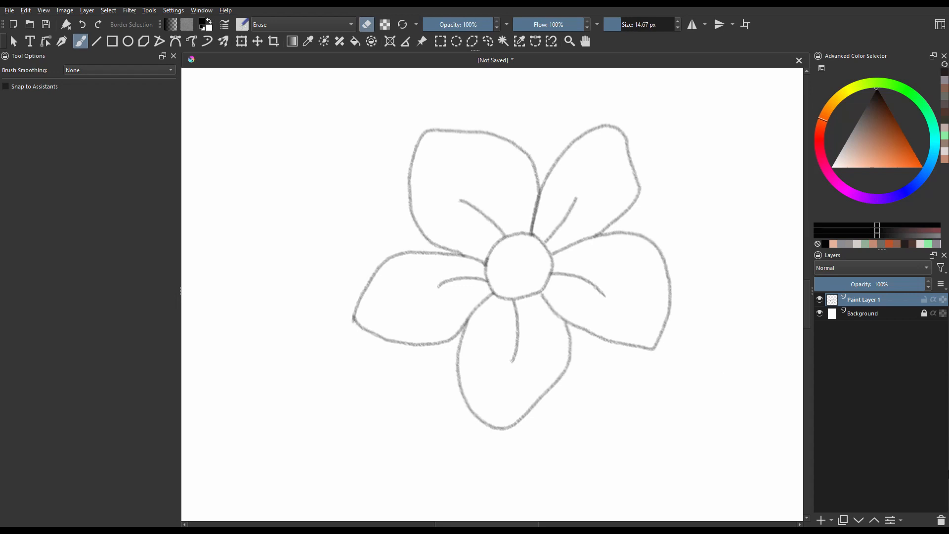
# Alternate between the pencil and Eraser Small presets to draw, erase and redraw the squiggle beside the flower
pyautogui.press('/')
pyautogui.moveTo(710, 157)
pyautogui.mouseDown()
pyautogui.moveTo(694, 214)
pyautogui.moveTo(718, 290)
pyautogui.moveTo(710, 336)
pyautogui.mouseUp()
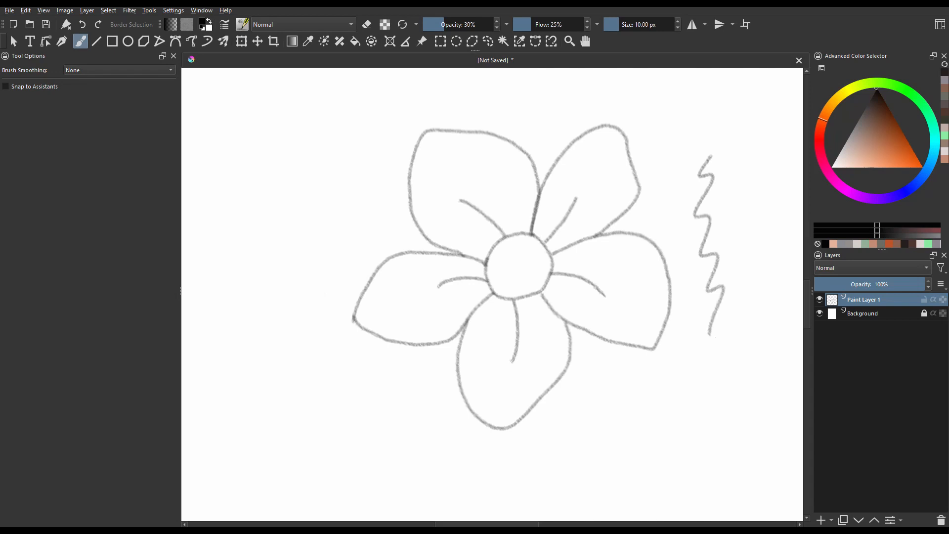
pyautogui.press('/')
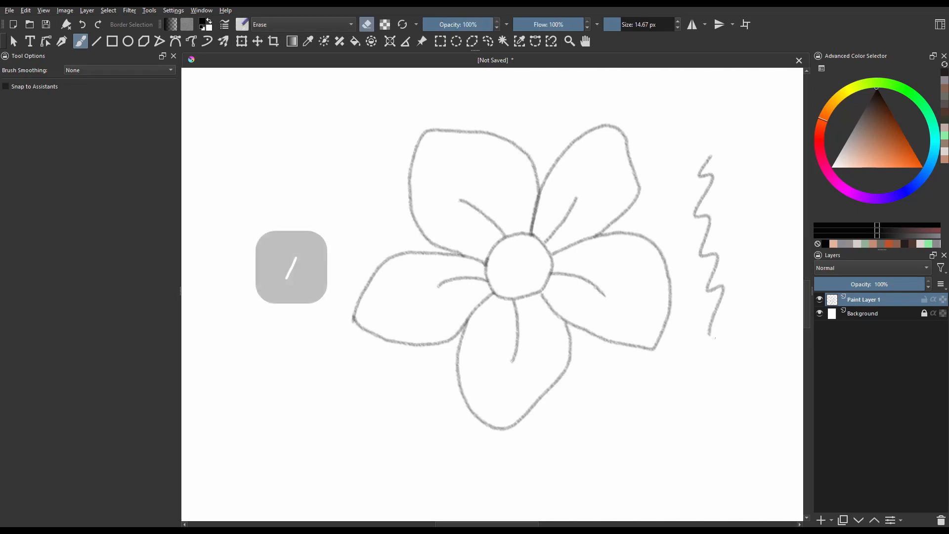
pyautogui.moveTo(712, 153)
pyautogui.mouseDown()
pyautogui.moveTo(696, 243)
pyautogui.moveTo(722, 350)
pyautogui.mouseUp()
pyautogui.press('/')
pyautogui.moveTo(718, 149)
pyautogui.mouseDown()
pyautogui.moveTo(701, 243)
pyautogui.moveTo(727, 391)
pyautogui.mouseUp()
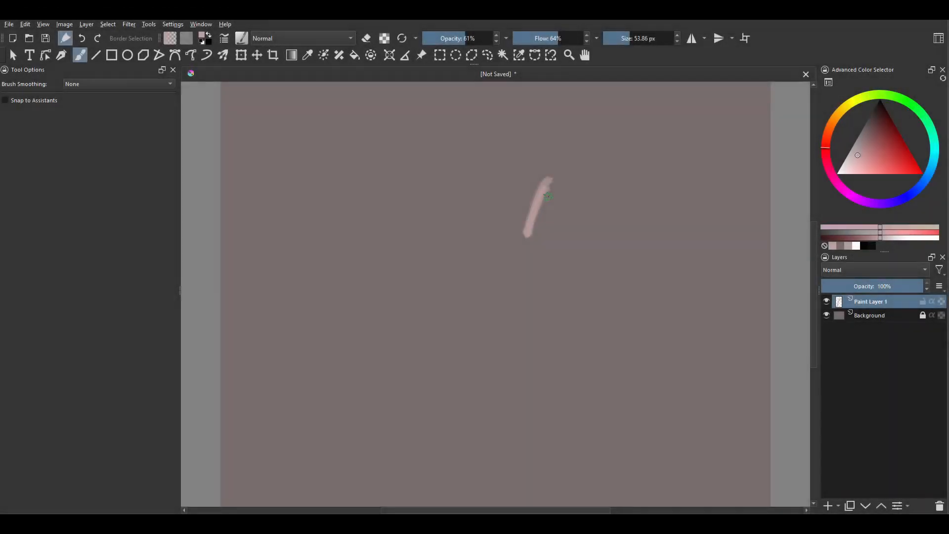
# Paint a pink scribble and erase it with the flat bristle brush preset in eraser mode at 100% opacity, 99% flow and 63.34 px
pyautogui.moveTo(545, 188)
pyautogui.mouseDown()
pyautogui.moveTo(530, 247)
pyautogui.moveTo(551, 208)
pyautogui.moveTo(539, 261)
pyautogui.moveTo(557, 232)
pyautogui.moveTo(551, 286)
pyautogui.mouseUp()
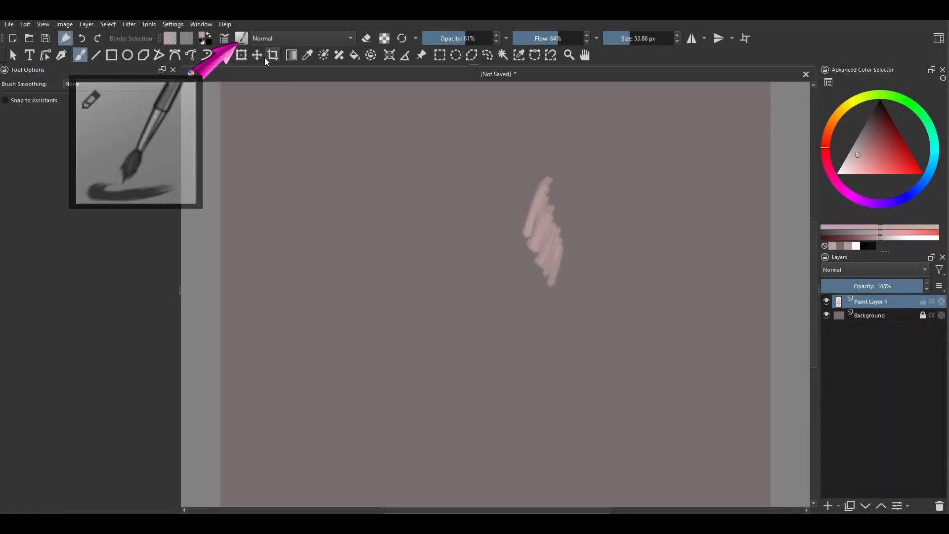
pyautogui.click(245, 39)
pyautogui.click(374, 164)
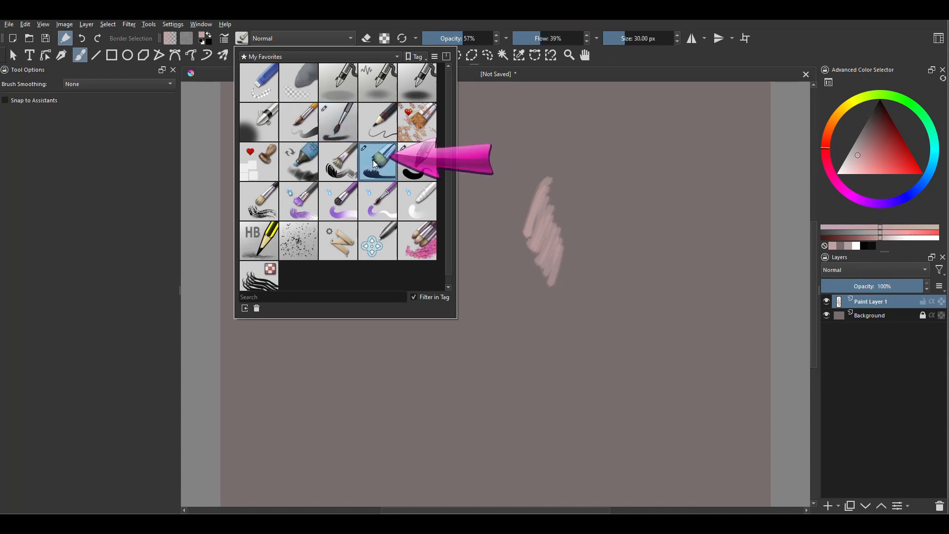
pyautogui.moveTo(463, 39); pyautogui.dragTo(633, 39)
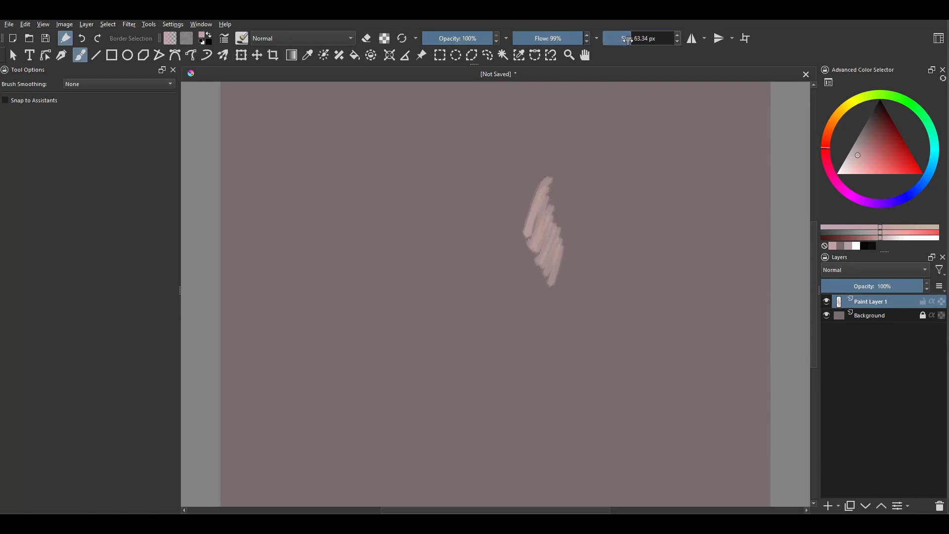
pyautogui.click(365, 39)
pyautogui.moveTo(546, 179)
pyautogui.mouseDown()
pyautogui.moveTo(537, 232)
pyautogui.moveTo(563, 181)
pyautogui.moveTo(551, 277)
pyautogui.mouseUp()
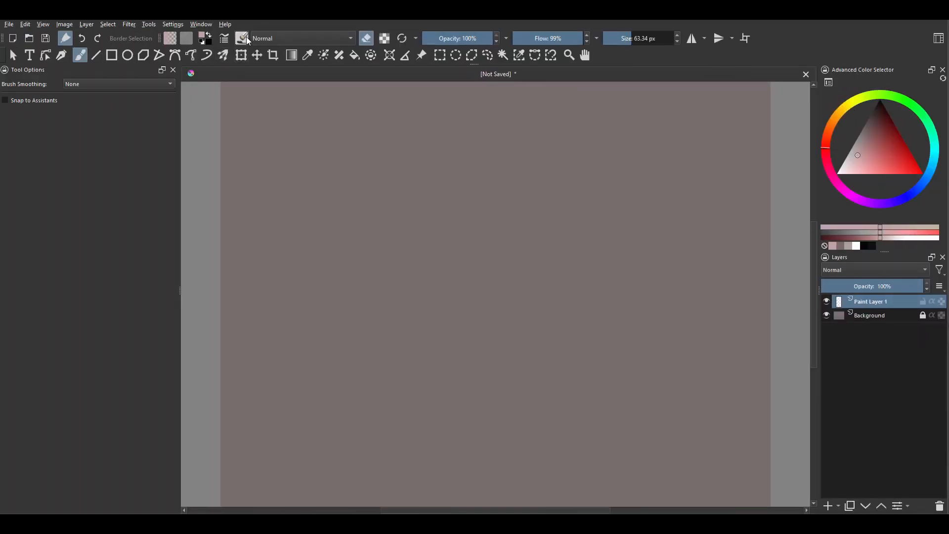
# Swap to the previous brush preset, paint a pink stroke, and swap back to the flat eraser-mode brush to erase it
pyautogui.press('/')
pyautogui.moveTo(291, 182)
pyautogui.mouseDown()
pyautogui.moveTo(287, 251)
pyautogui.moveTo(295, 210)
pyautogui.mouseUp()
pyautogui.moveTo(516, 210); pyautogui.dragTo(517, 268)
pyautogui.press('/')
pyautogui.moveTo(514, 180); pyautogui.dragTo(520, 264)
# Paint three overlapping pink strokes with the previous preset and erase them with the flat brush in eraser mode
pyautogui.press('/')
pyautogui.moveTo(519, 194); pyautogui.dragTo(514, 256)
pyautogui.moveTo(524, 209); pyautogui.dragTo(517, 266)
pyautogui.moveTo(534, 223); pyautogui.dragTo(517, 277)
pyautogui.press('/')
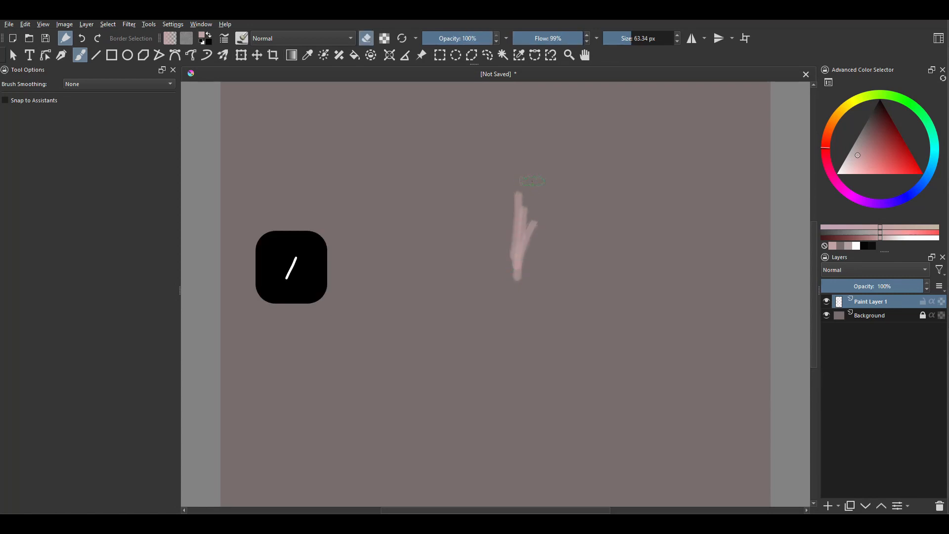
pyautogui.moveTo(521, 194); pyautogui.dragTo(520, 290)
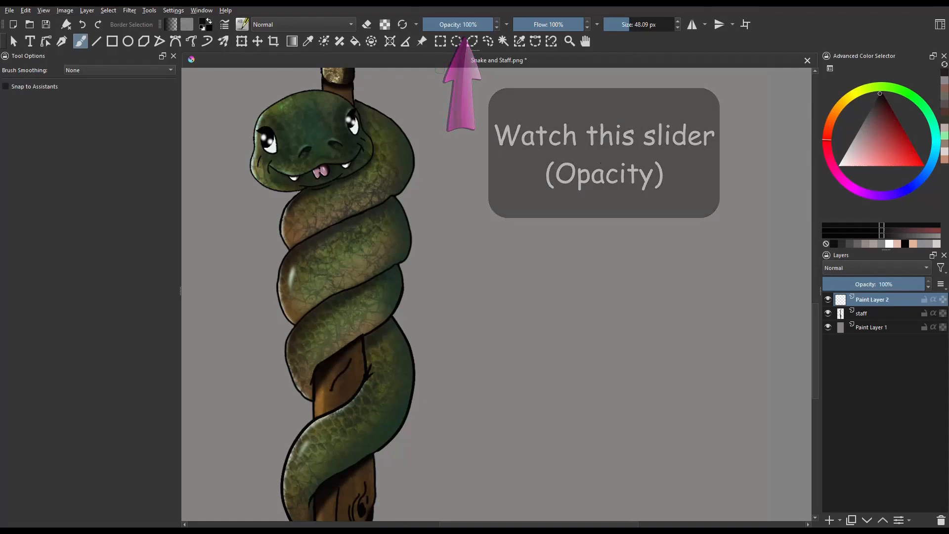
# Paint a column of three black swatches beside the snake, lowering the brush opacity in increments from 100% to 10%
pyautogui.moveTo(524, 173)
pyautogui.mouseDown()
pyautogui.moveTo(555, 197)
pyautogui.moveTo(521, 221)
pyautogui.moveTo(526, 229)
pyautogui.moveTo(547, 223)
pyautogui.moveTo(552, 233)
pyautogui.moveTo(519, 243)
pyautogui.moveTo(514, 253)
pyautogui.moveTo(545, 262)
pyautogui.mouseUp()
pyautogui.press('i')
pyautogui.press('i')
pyautogui.press('i')
pyautogui.press('i')
pyautogui.press('i')
pyautogui.press('i')
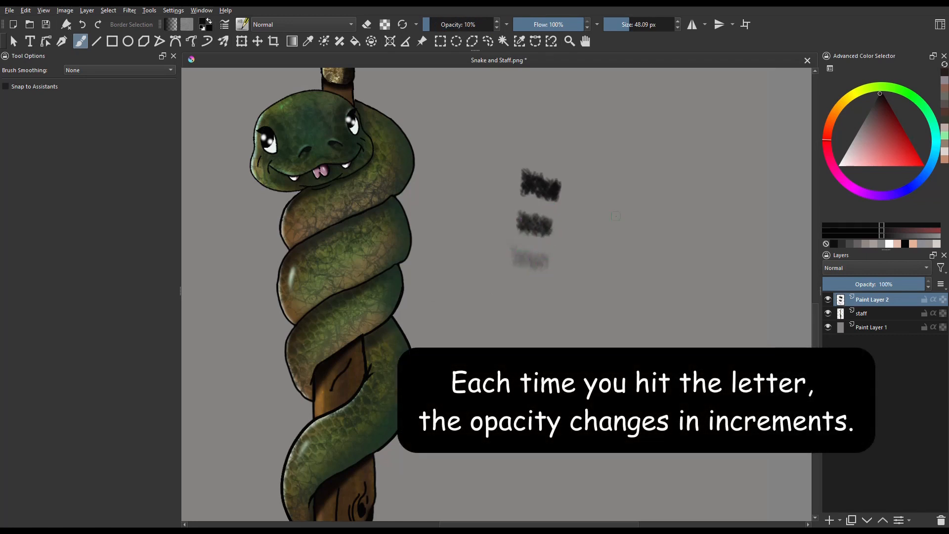
# Paint a second column of black swatches from the lowest row upward, raising the brush opacity in increments to 100%
pyautogui.press('o')
pyautogui.press('o')
pyautogui.moveTo(567, 259); pyautogui.dragTo(599, 267)
pyautogui.press('o')
pyautogui.press('o')
pyautogui.press('o')
pyautogui.moveTo(575, 224); pyautogui.dragTo(604, 226)
pyautogui.press('o')
pyautogui.press('o')
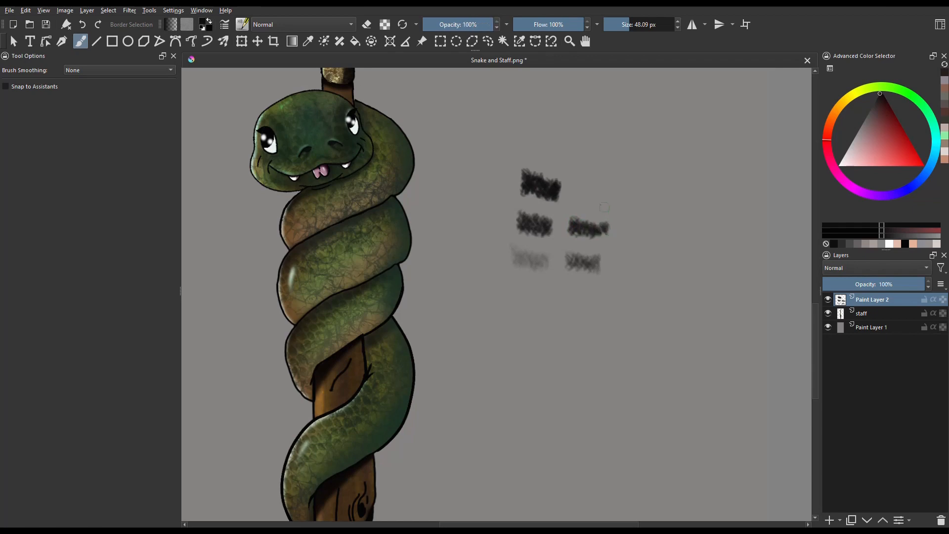
pyautogui.moveTo(579, 189); pyautogui.dragTo(624, 198)
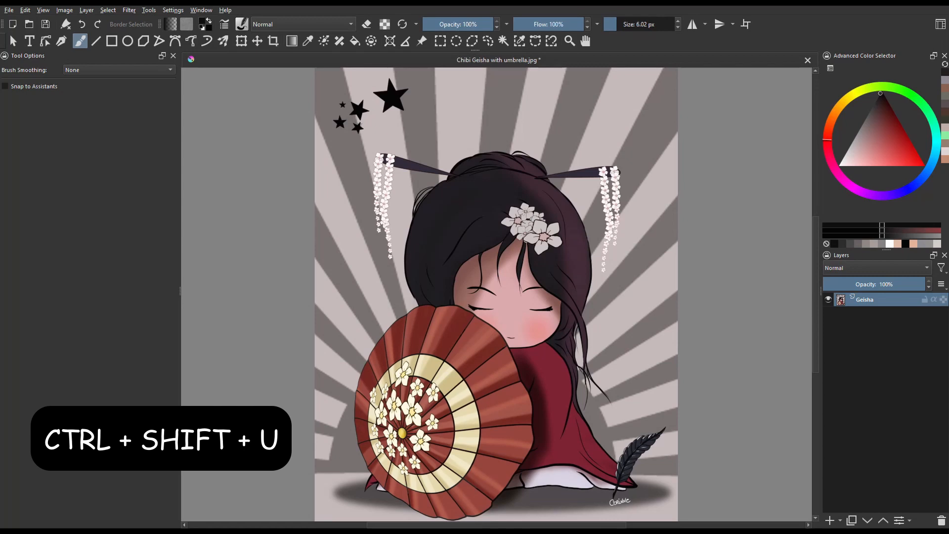
# Desaturate the Geisha layer using the Average method
pyautogui.hotkey('ctrl', 'shift', 'u')
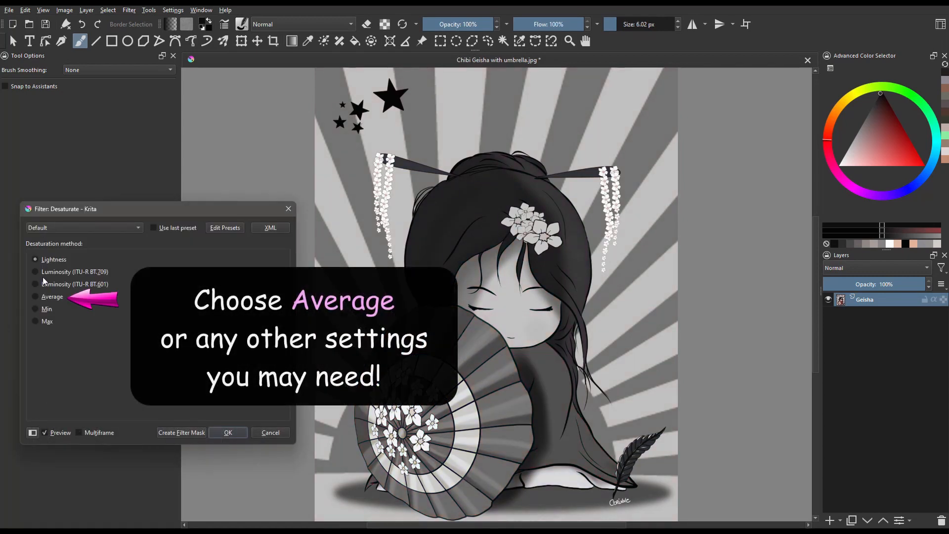
pyautogui.click(35, 297)
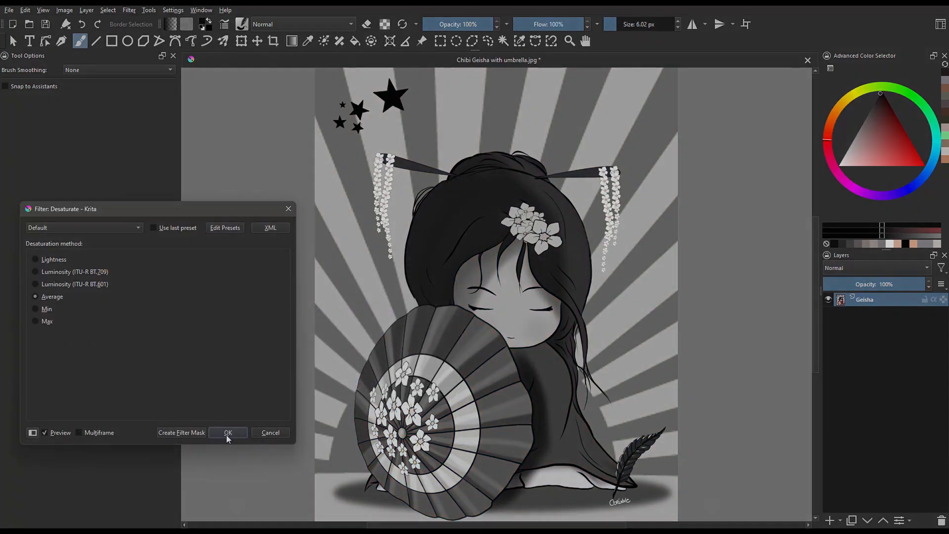
pyautogui.click(228, 433)
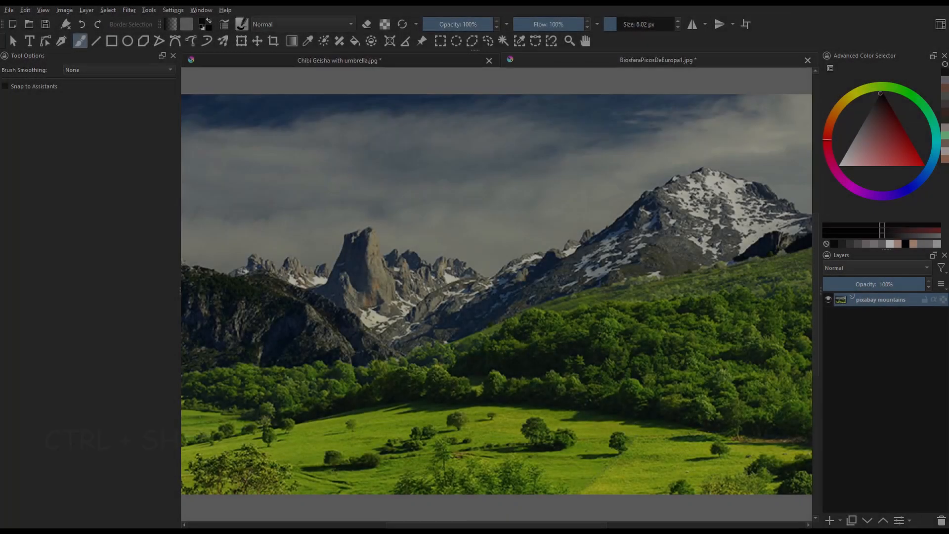
# Desaturate the mountain photo, trying the Average, Min and Max methods and choosing Luminosity (ITU-R BT.601)
pyautogui.hotkey('ctrl', 'shift', 'u')
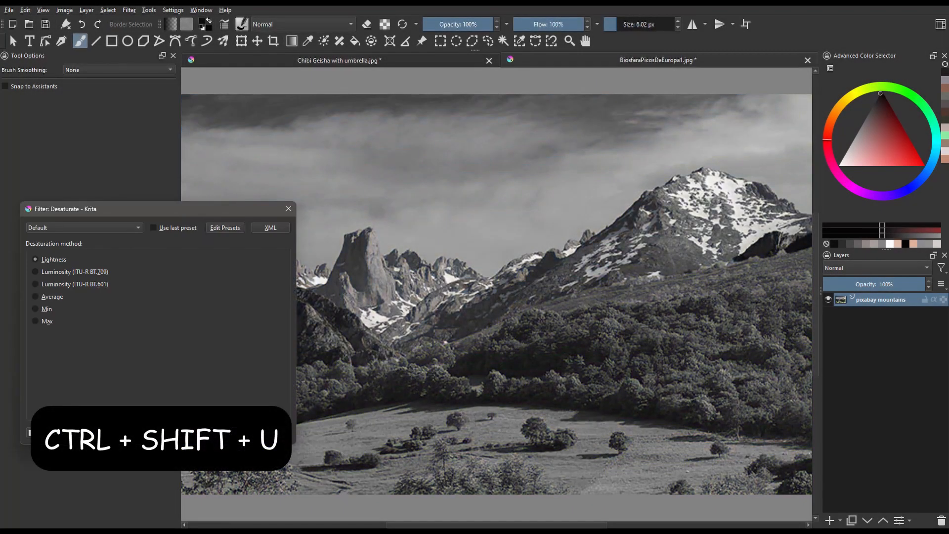
pyautogui.click(36, 296)
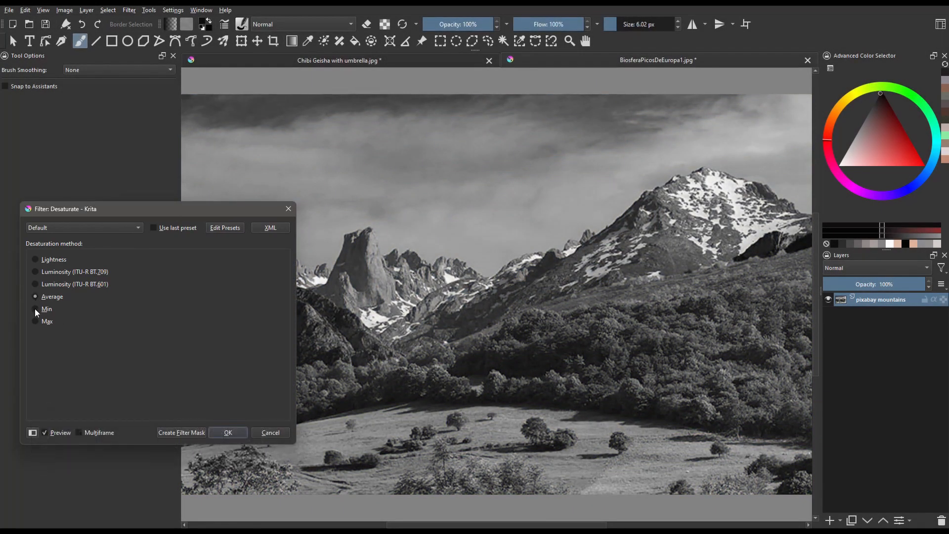
pyautogui.click(34, 308)
pyautogui.click(35, 321)
pyautogui.click(36, 285)
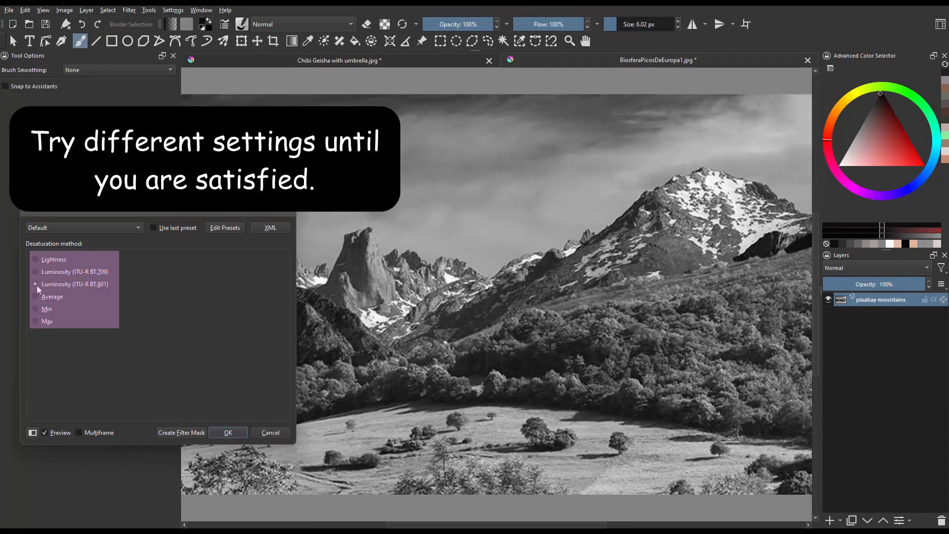